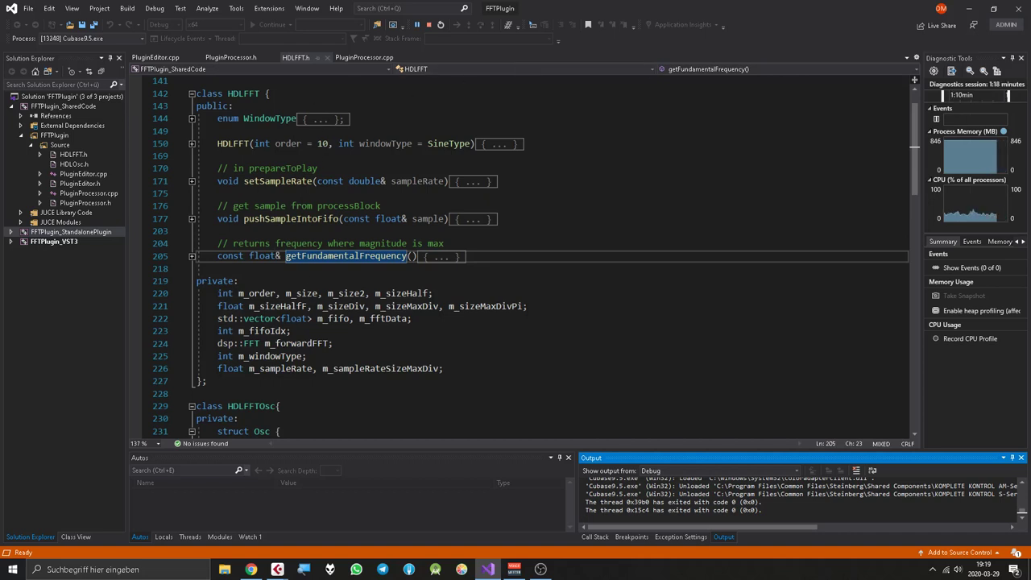
# Examine the dsp::FFT m_forwardFFT member declaration in the private section of the HDLFFT class.
pyautogui.doubleClick(252, 343)
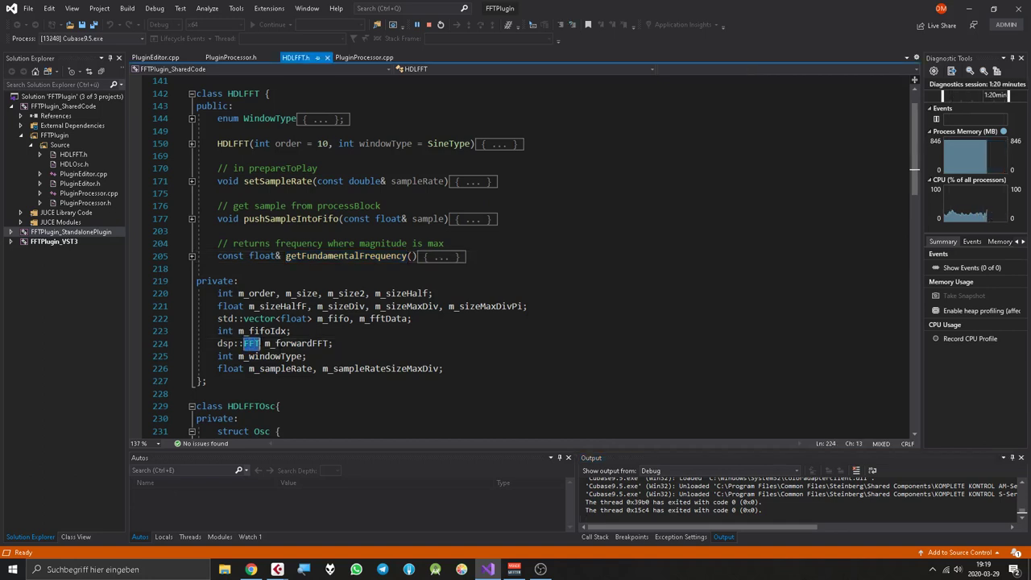
pyautogui.click(229, 343)
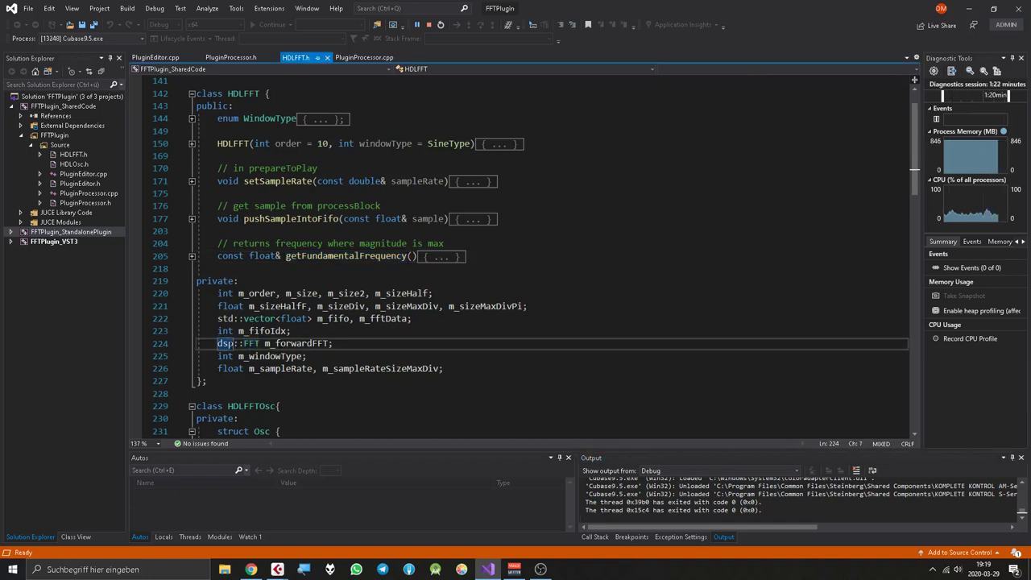
pyautogui.doubleClick(319, 344)
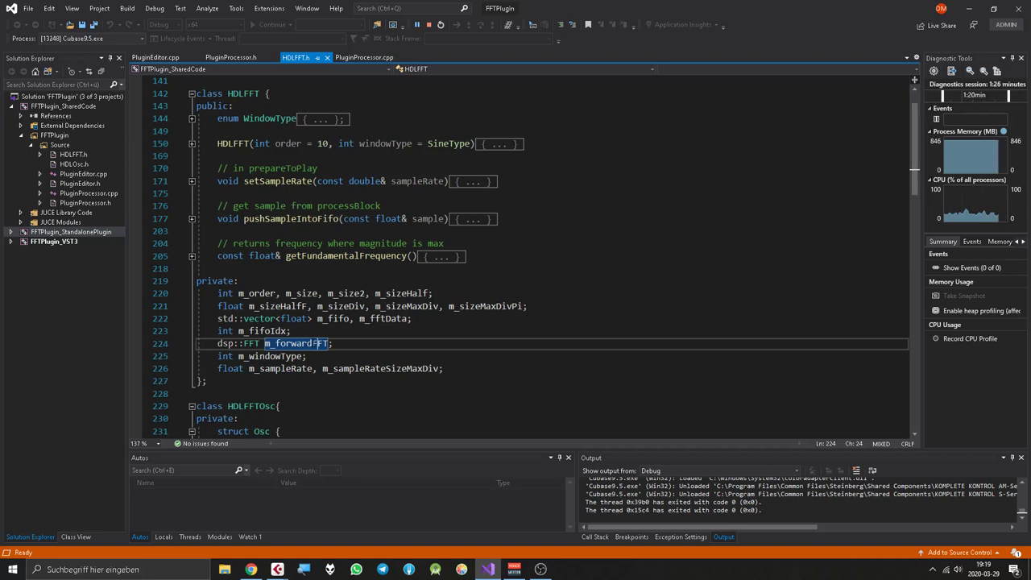
# Switch to the FFT_Test project in Cubase and unmute the Audio 01 track.
pyautogui.moveTo(277, 569)
pyautogui.click(216, 525)
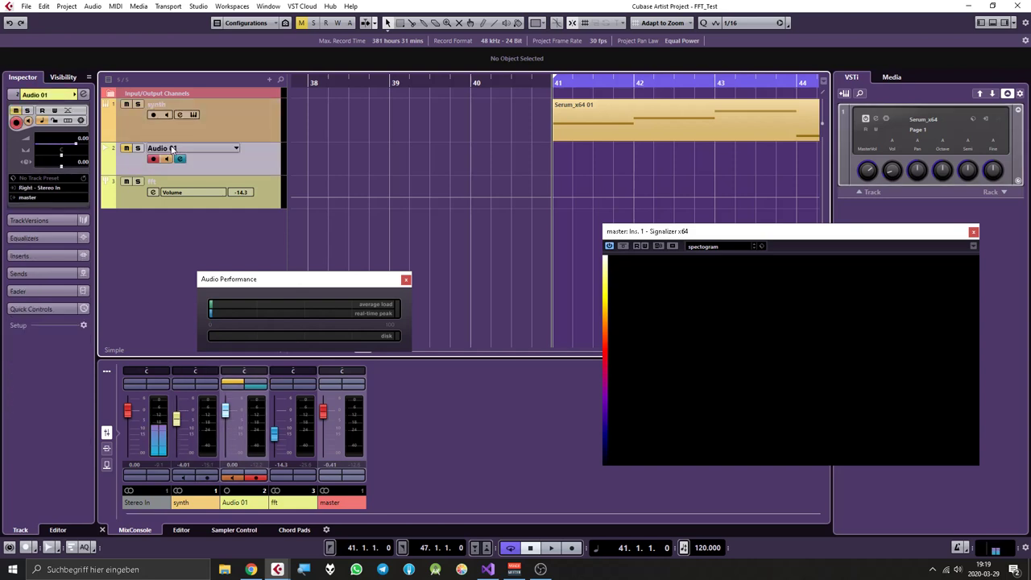
pyautogui.click(126, 149)
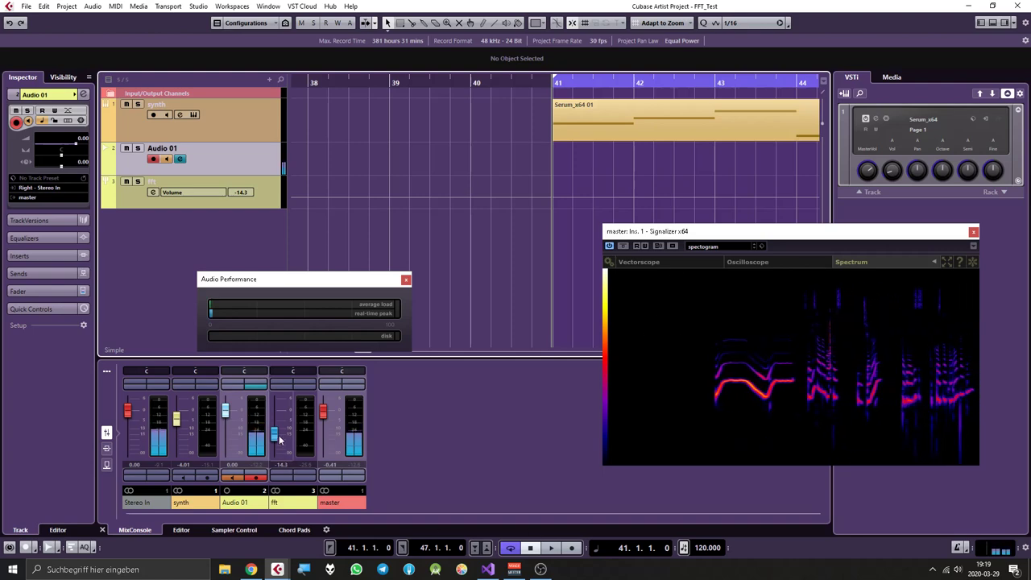
# View the FFTPlugin insert window on the fft track and close it again.
pyautogui.click(171, 185)
pyautogui.doubleClick(48, 152)
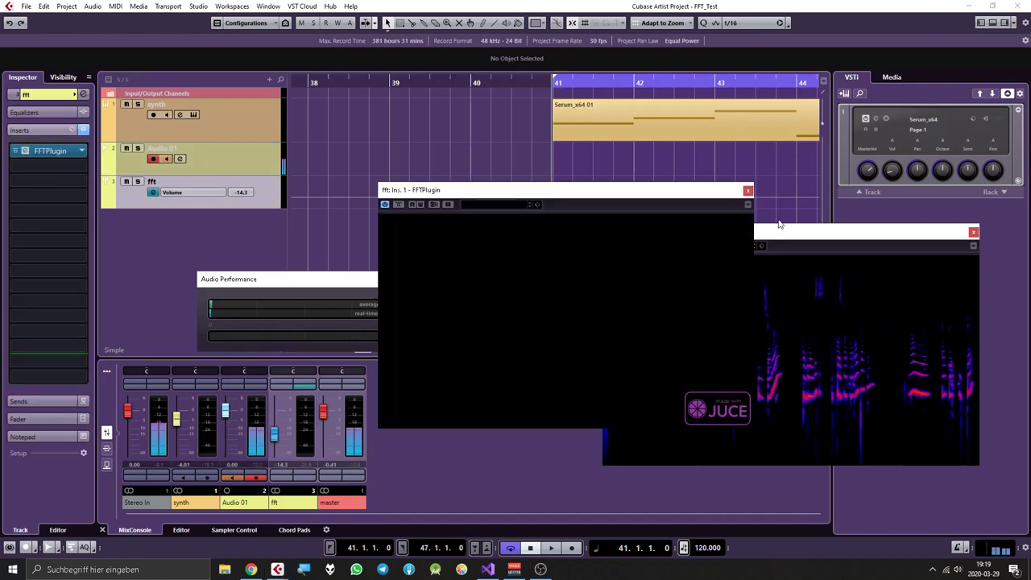
pyautogui.click(748, 193)
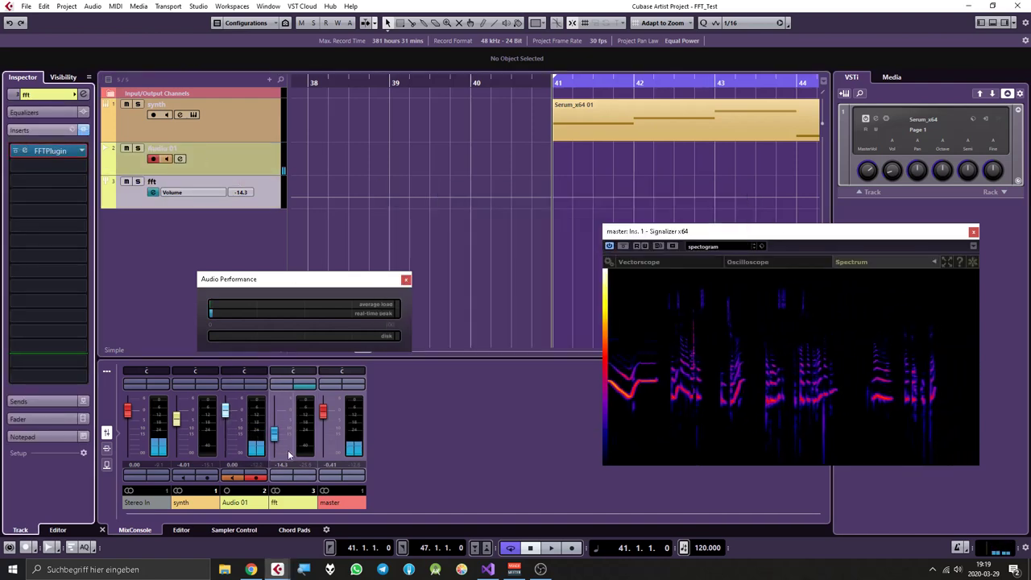
# Add an active send from the Audio 01 channel to the fft group and close the channel settings.
pyautogui.click(257, 384)
pyautogui.click(669, 208)
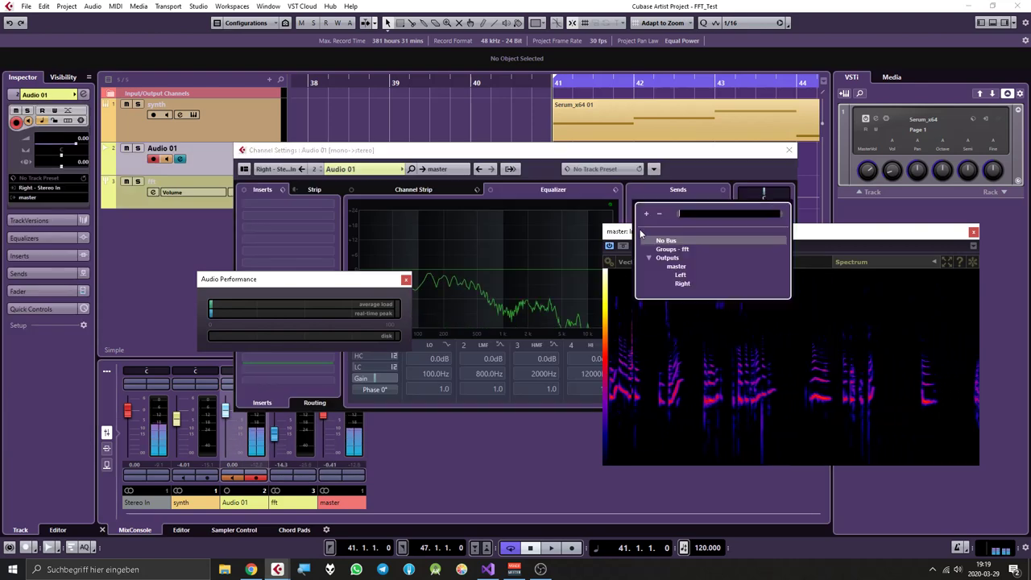
pyautogui.click(670, 248)
pyautogui.click(637, 204)
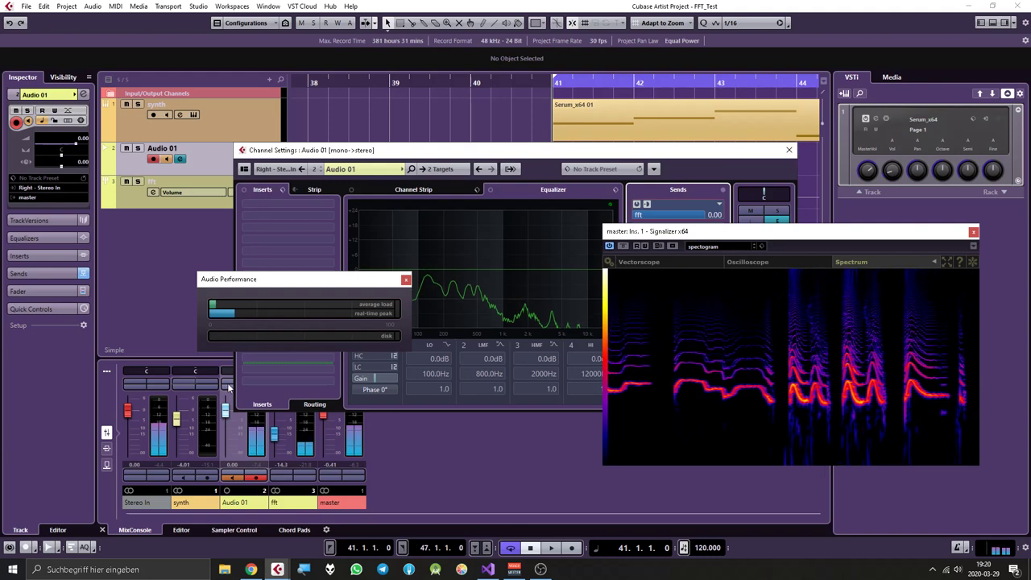
pyautogui.click(788, 150)
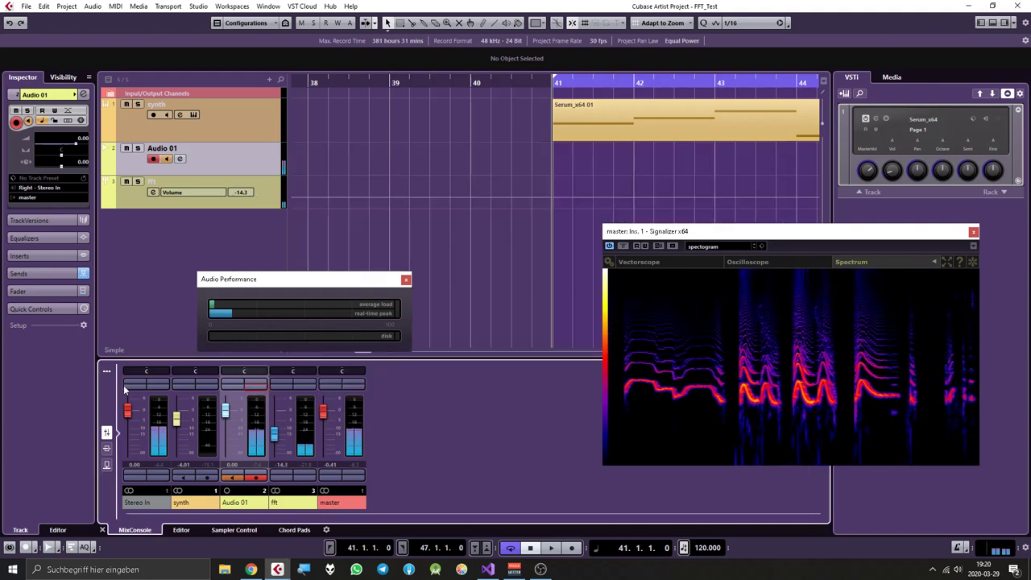
# Mute the Audio 01 track, view its sends and unmute the track again.
pyautogui.click(231, 384)
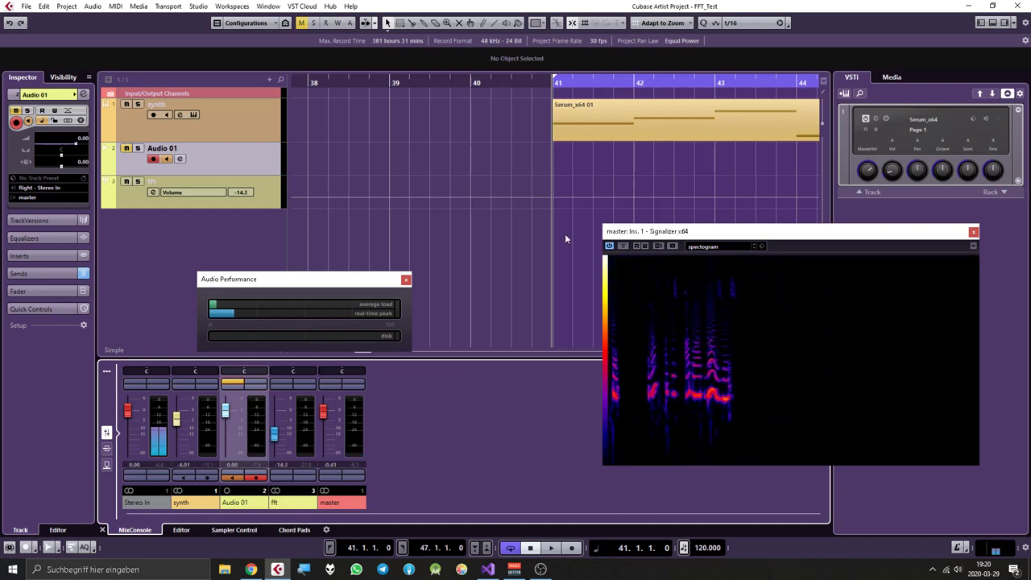
pyautogui.click(30, 273)
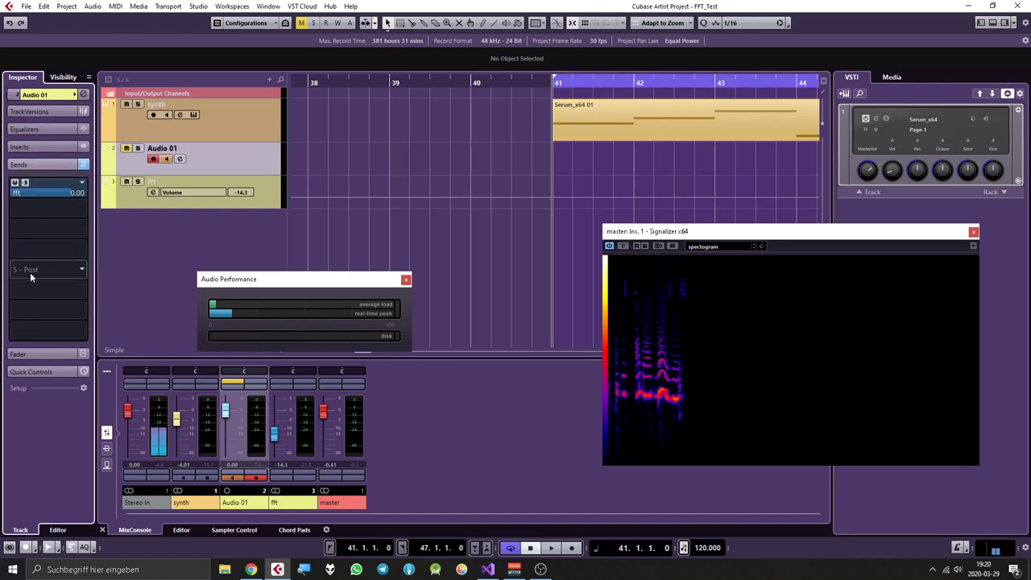
pyautogui.click(127, 149)
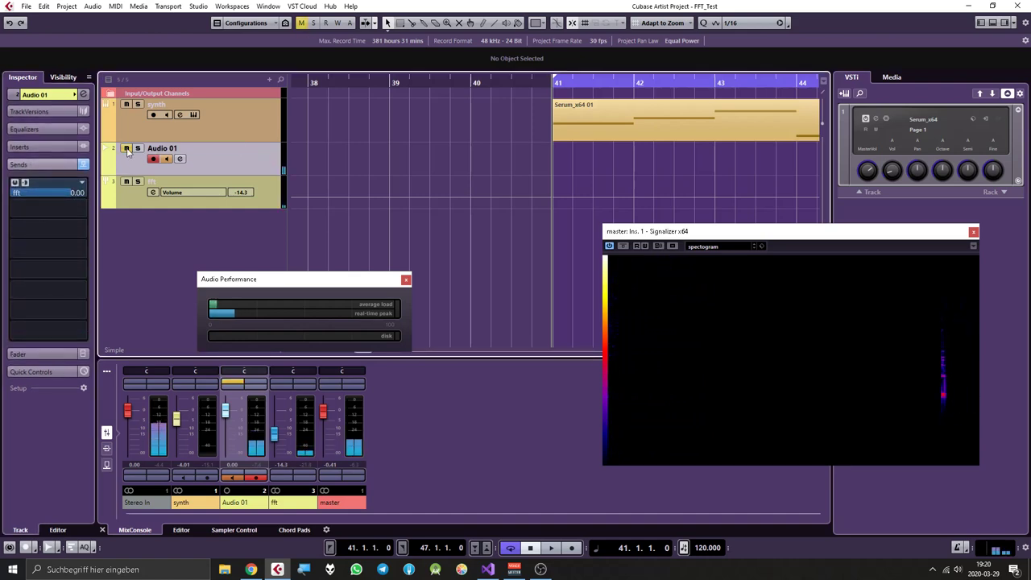
# Load the KeroVee.64 pitch corrector into the first insert slot of the Audio 01 track.
pyautogui.click(32, 148)
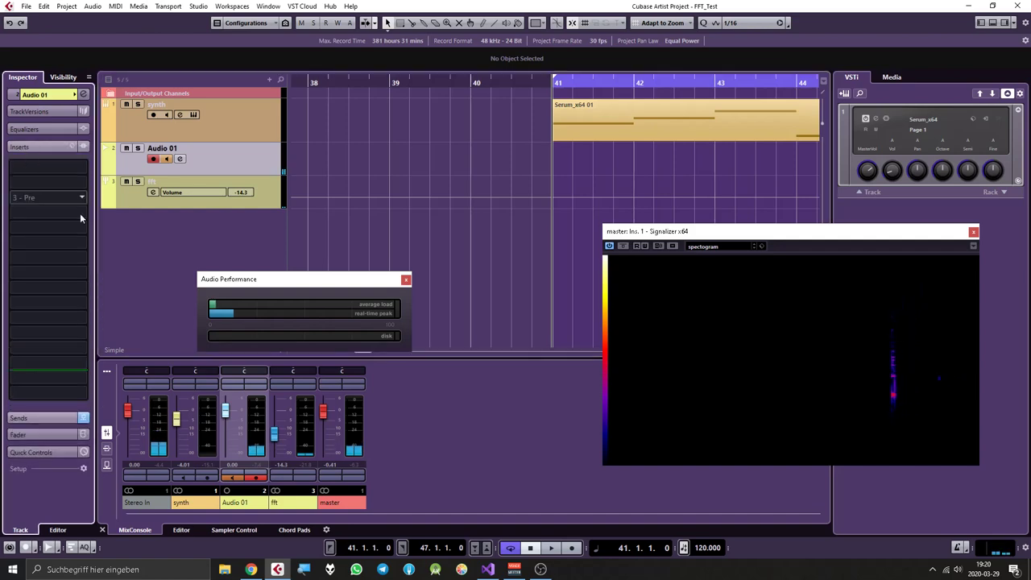
pyautogui.click(47, 169)
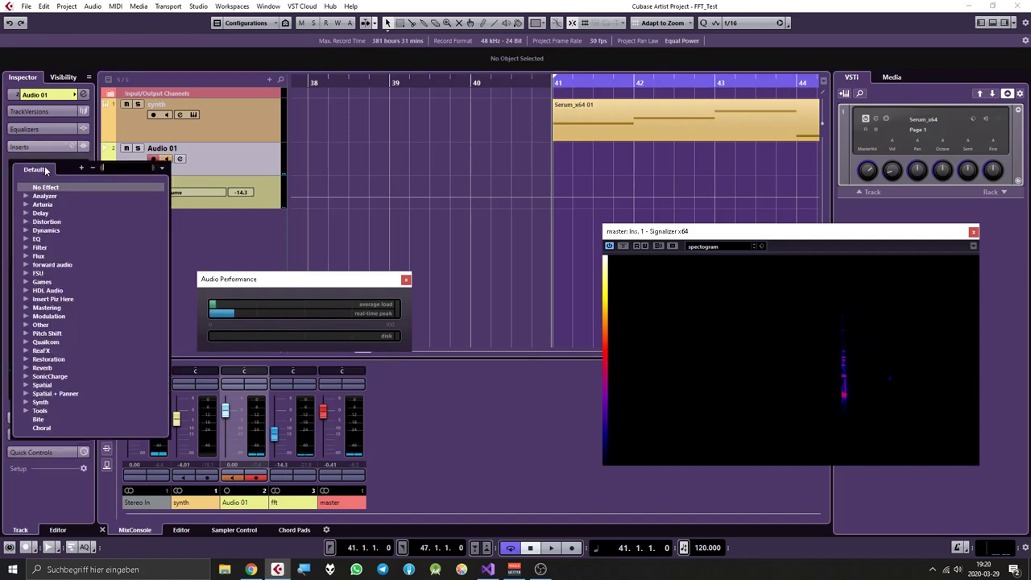
pyautogui.write('kero')
pyautogui.press('Return')
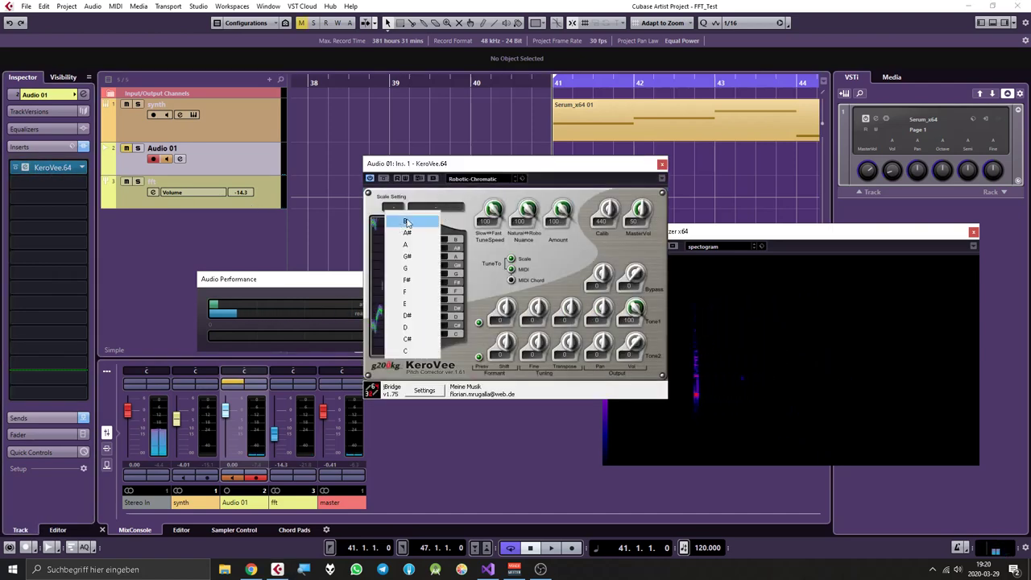
# Set KeroVee's scale to B Major Scale.
pyautogui.click(426, 208)
pyautogui.click(439, 220)
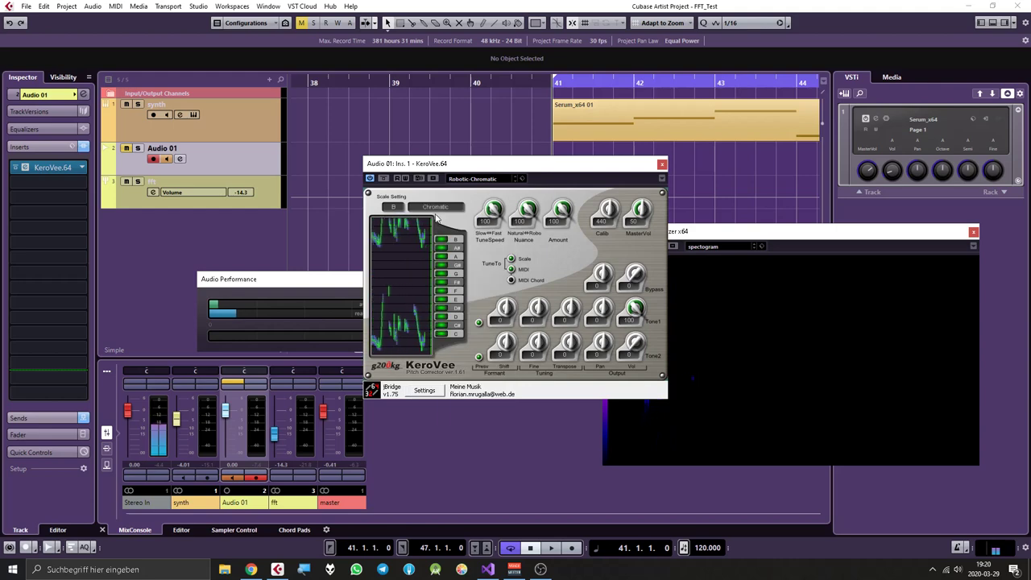
pyautogui.click(434, 207)
pyautogui.click(443, 233)
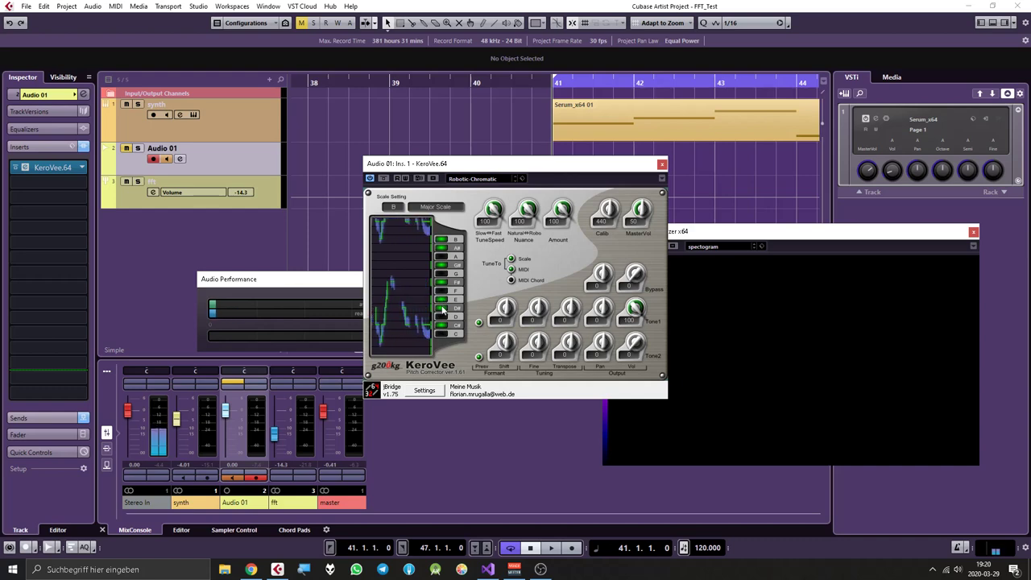
# Check the fft track's inserts, return to Audio 01 to close the KeroVee window, and unmute the Audio 01 track.
pyautogui.click(212, 183)
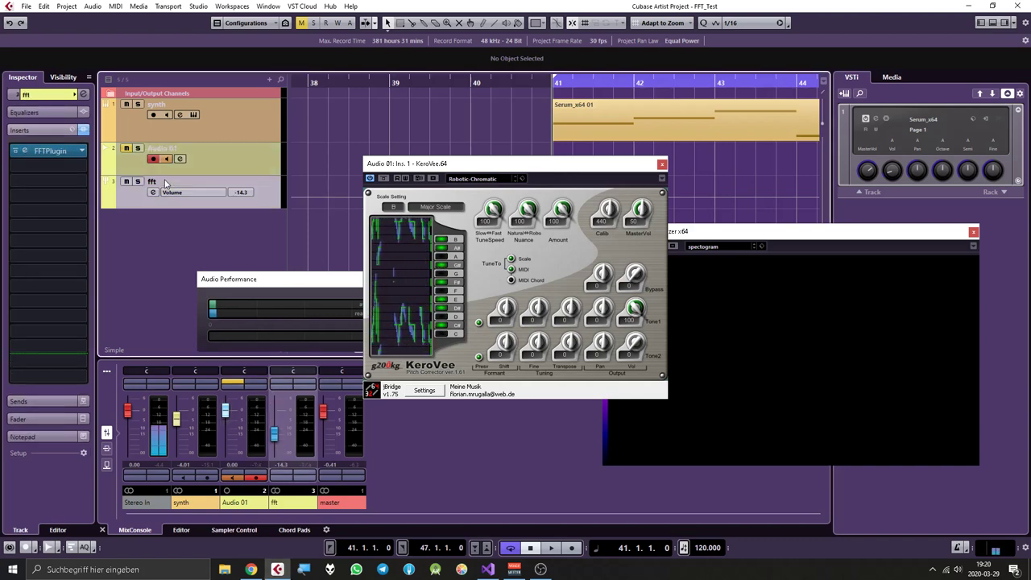
pyautogui.click(239, 166)
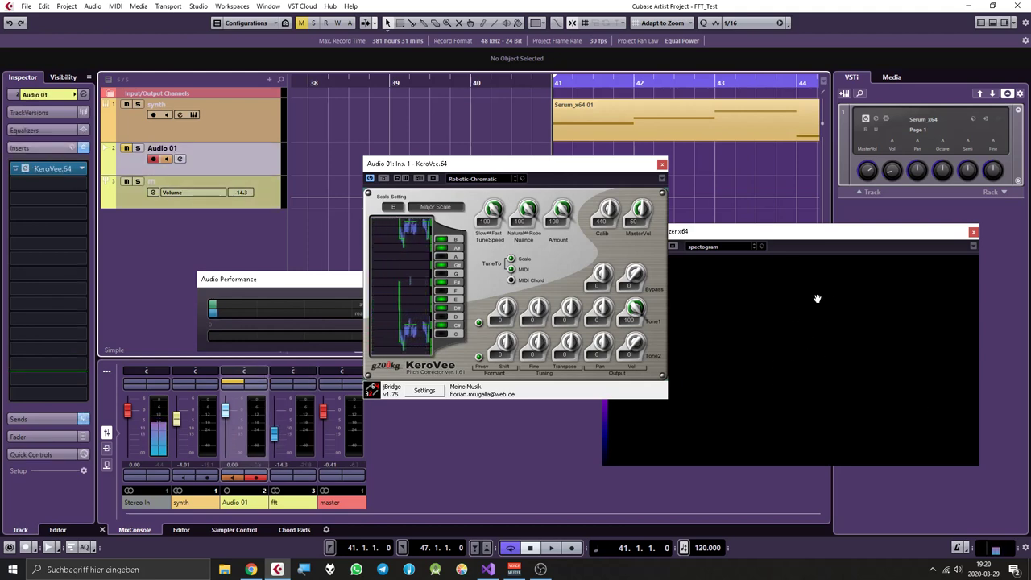
pyautogui.click(661, 165)
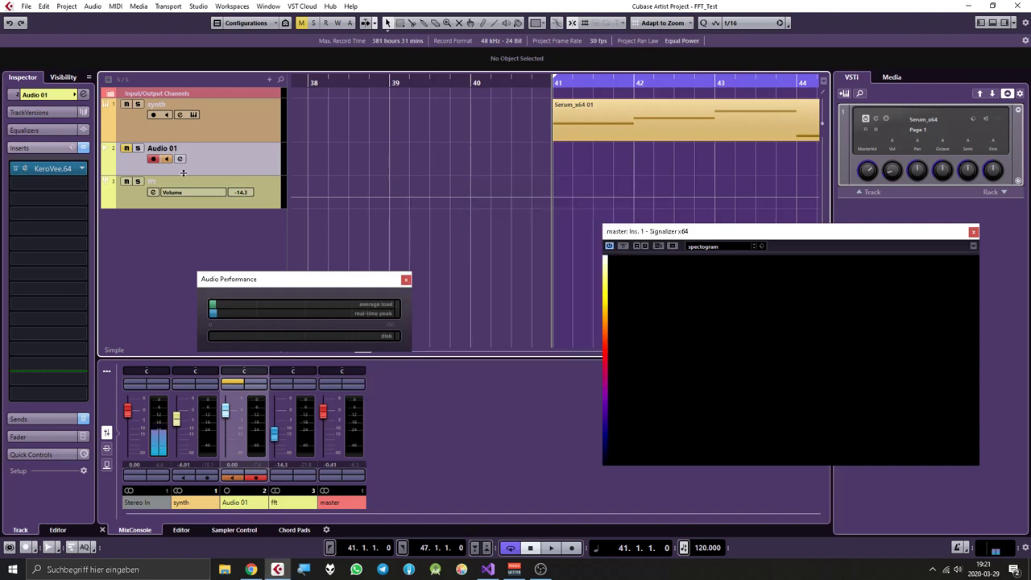
pyautogui.click(127, 150)
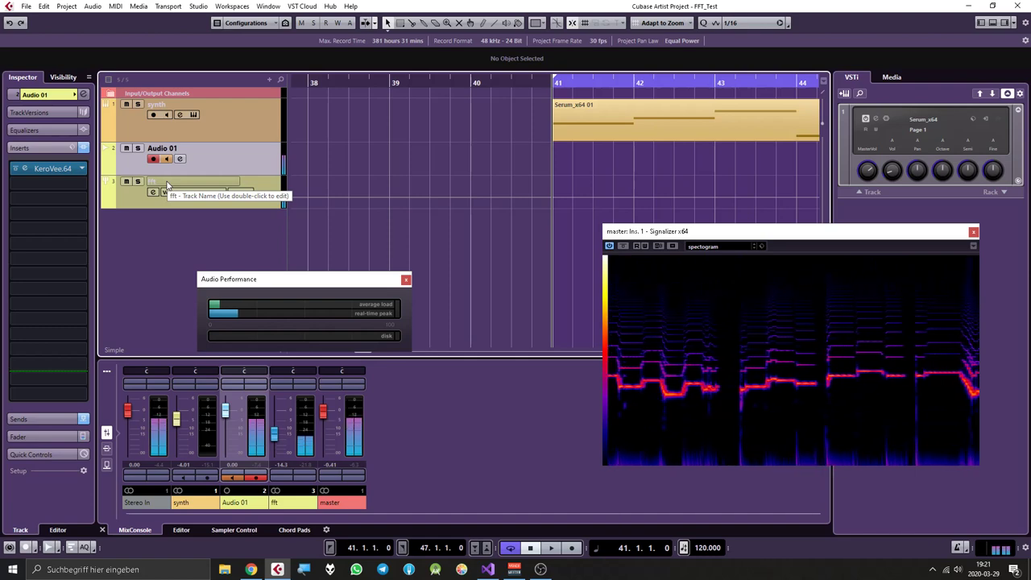
# Bypass the KeroVee insert on Audio 01 and mute the track.
pyautogui.click(20, 170)
pyautogui.click(125, 149)
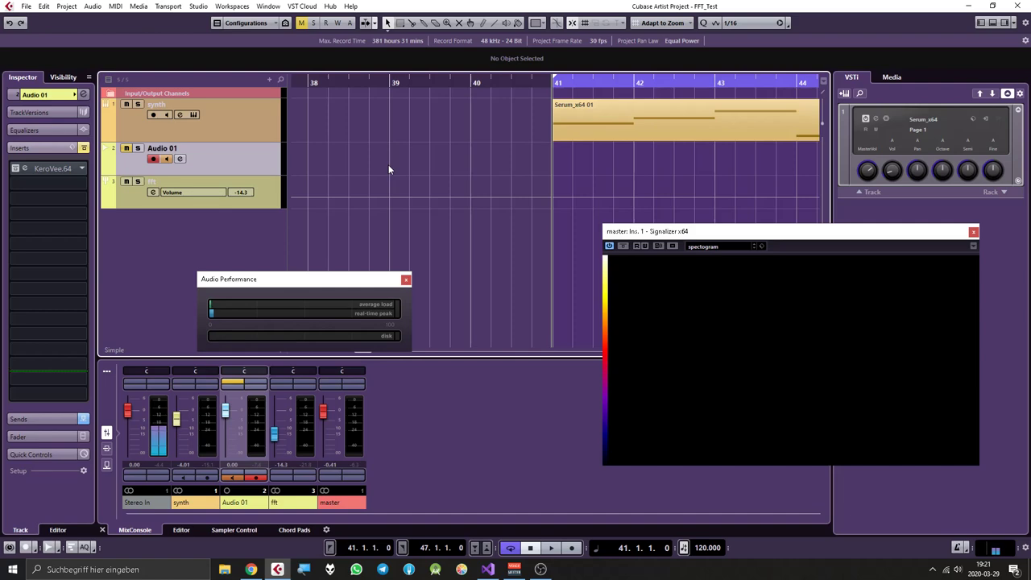
pyautogui.click(245, 120)
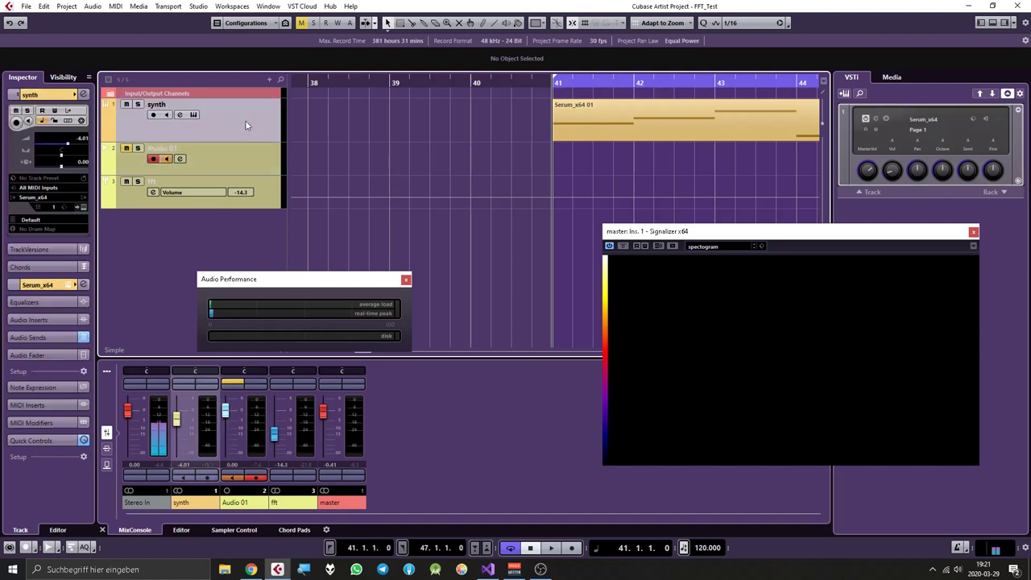
pyautogui.click(234, 169)
pyautogui.rightClick(234, 115)
pyautogui.press('Escape')
pyautogui.click(210, 152)
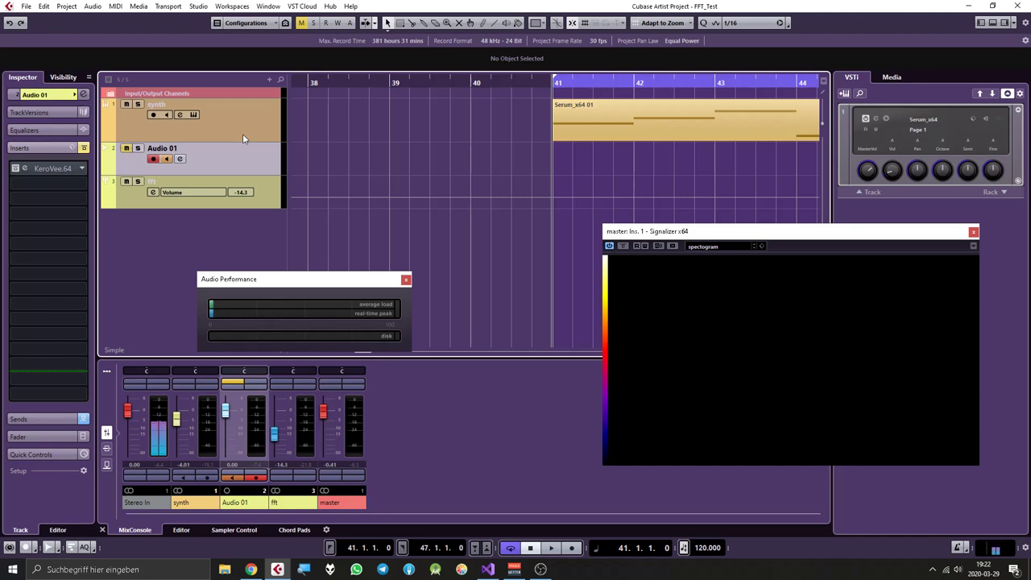
# View the synth track's Serum instrument settings and close the Serum window.
pyautogui.click(243, 133)
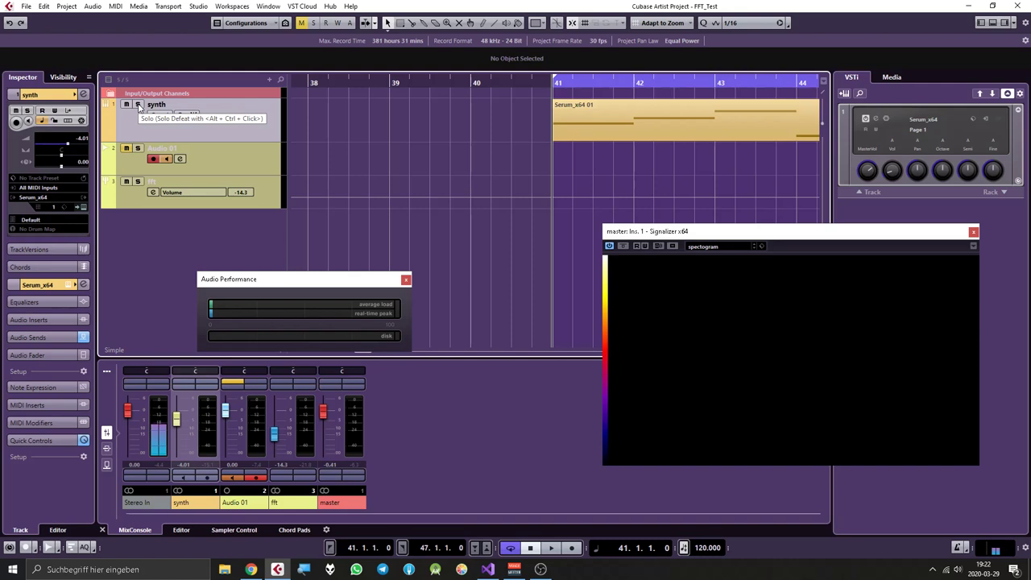
pyautogui.click(194, 116)
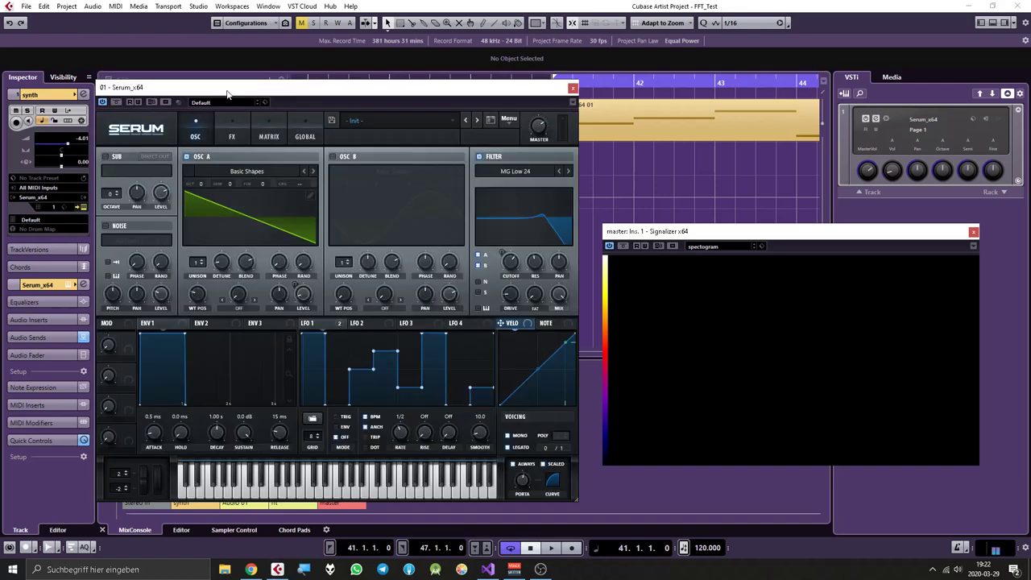
pyautogui.moveTo(231, 88); pyautogui.dragTo(199, 97)
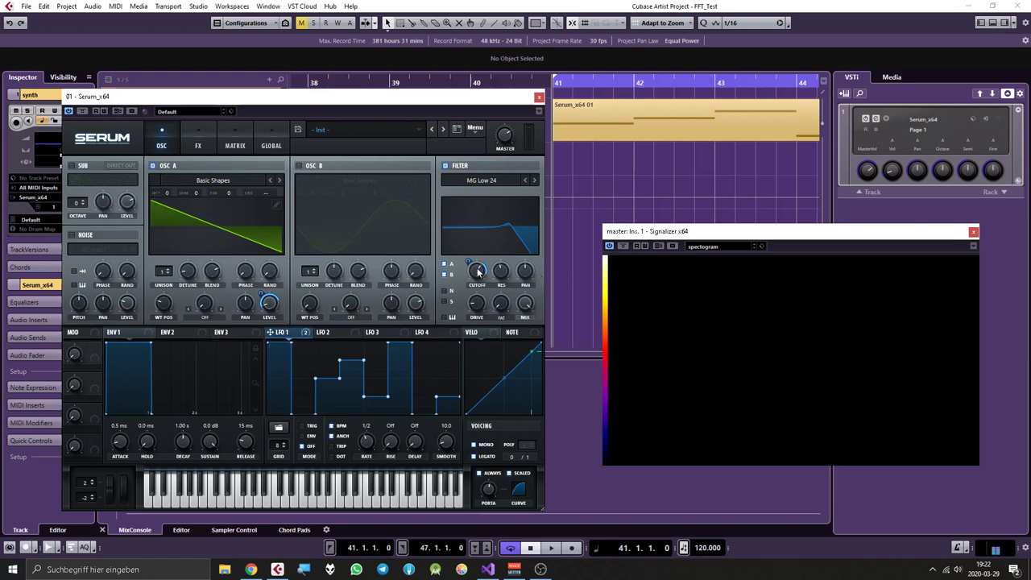
pyautogui.click(540, 98)
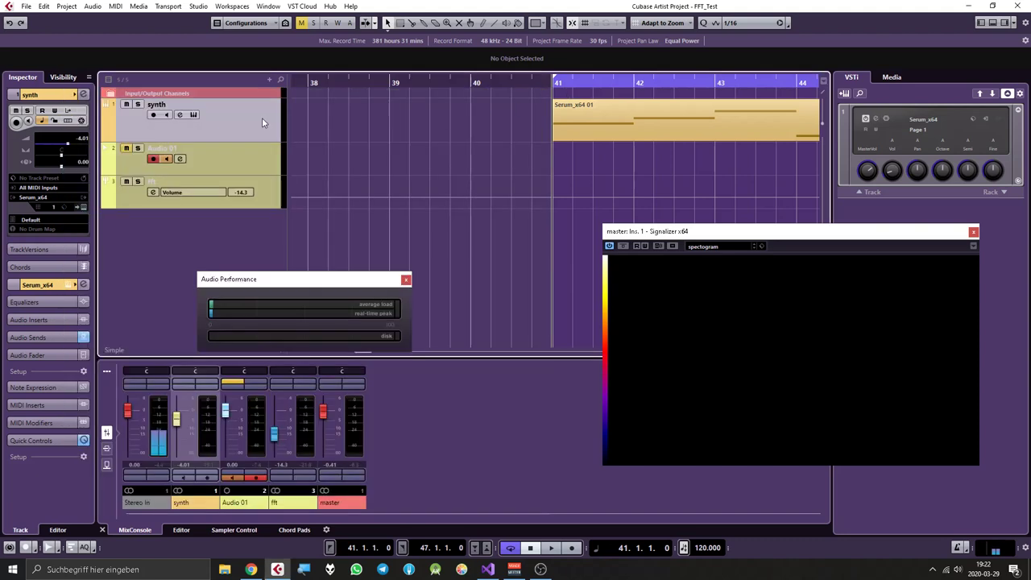
# Play the synth track's Serum clip from bar 41 and bring the whole clip into view.
pyautogui.click(138, 105)
pyautogui.click(137, 105)
pyautogui.press('space')
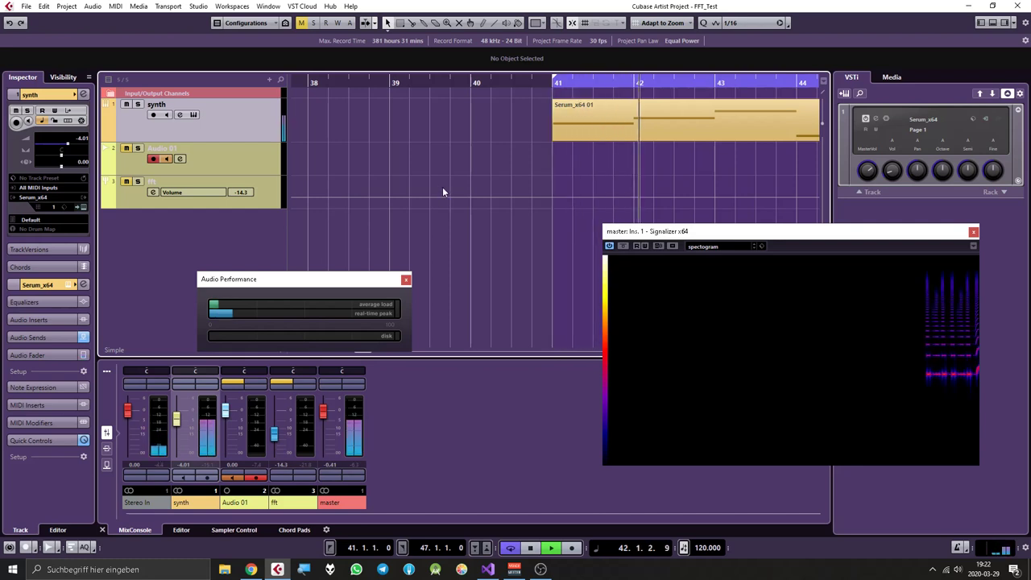
pyautogui.hscroll(6, 474, 162)
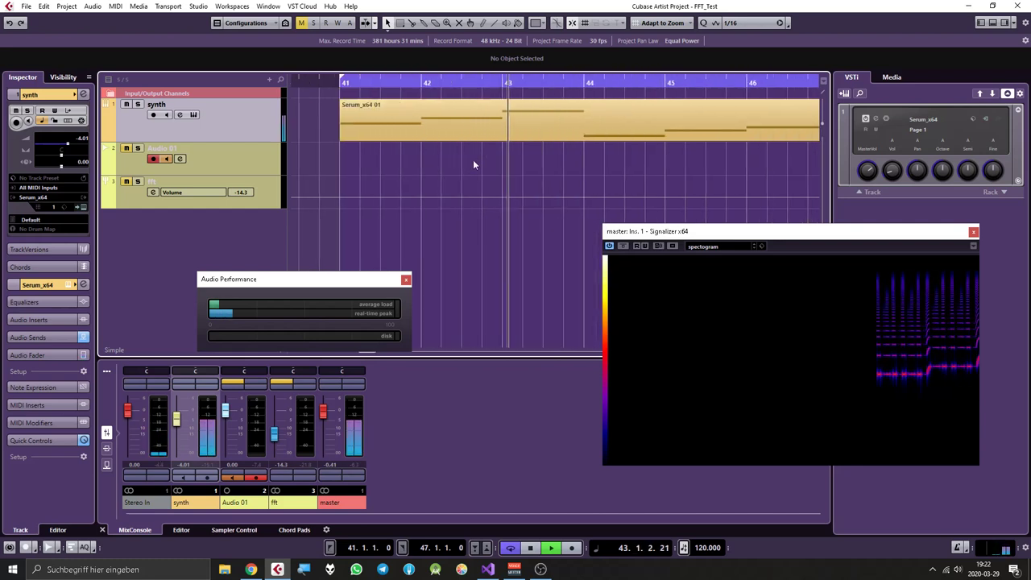
pyautogui.scroll(-2, 473, 163)
pyautogui.hscroll(-2, 473, 165)
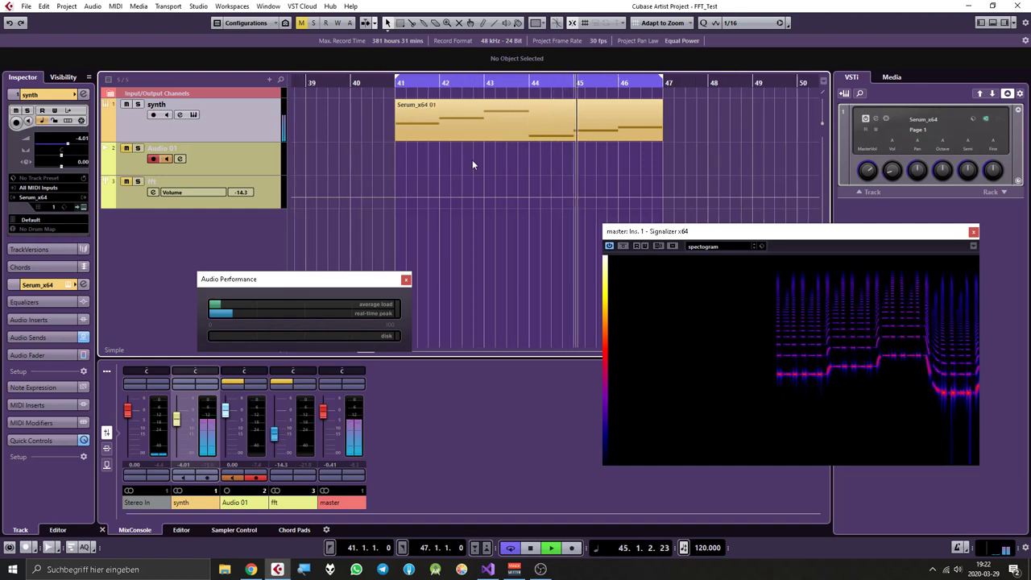
# Unmute the fft track to hear it with the synth, and stop playback.
pyautogui.click(127, 182)
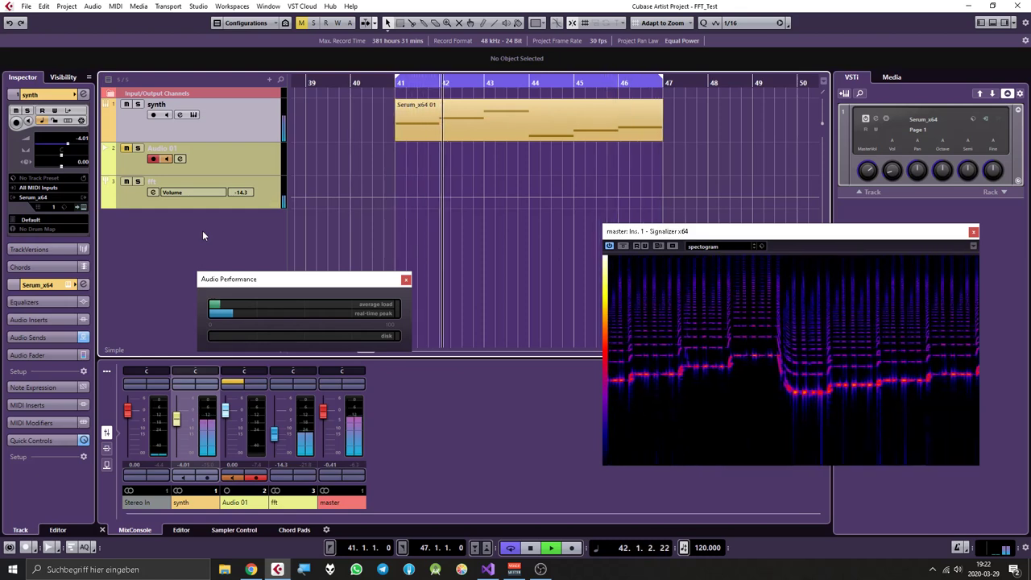
pyautogui.press('space')
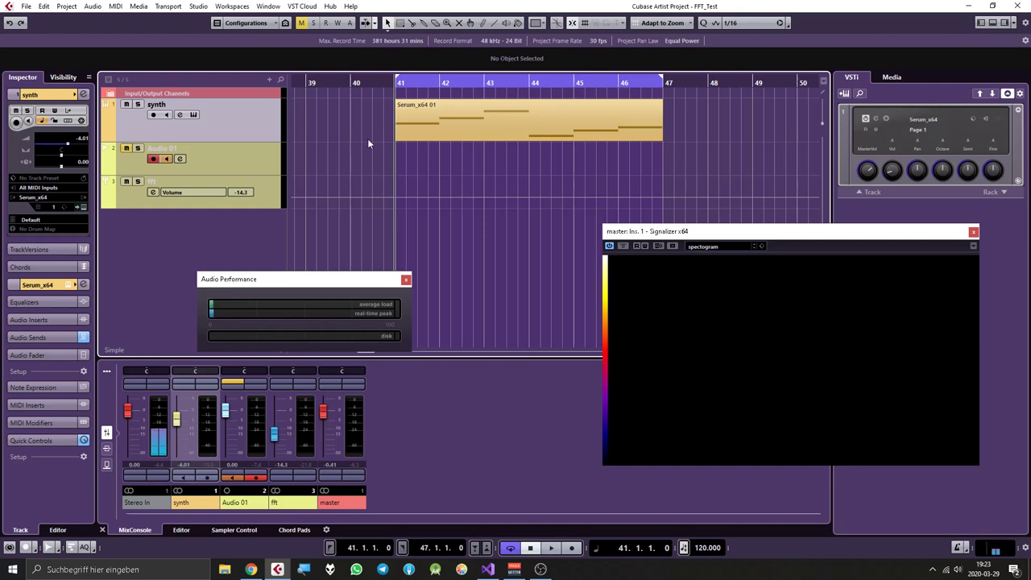
# Close Cubase with the FFT_Test project, dismissing its closing dialog.
pyautogui.click(1018, 6)
pyautogui.click(465, 302)
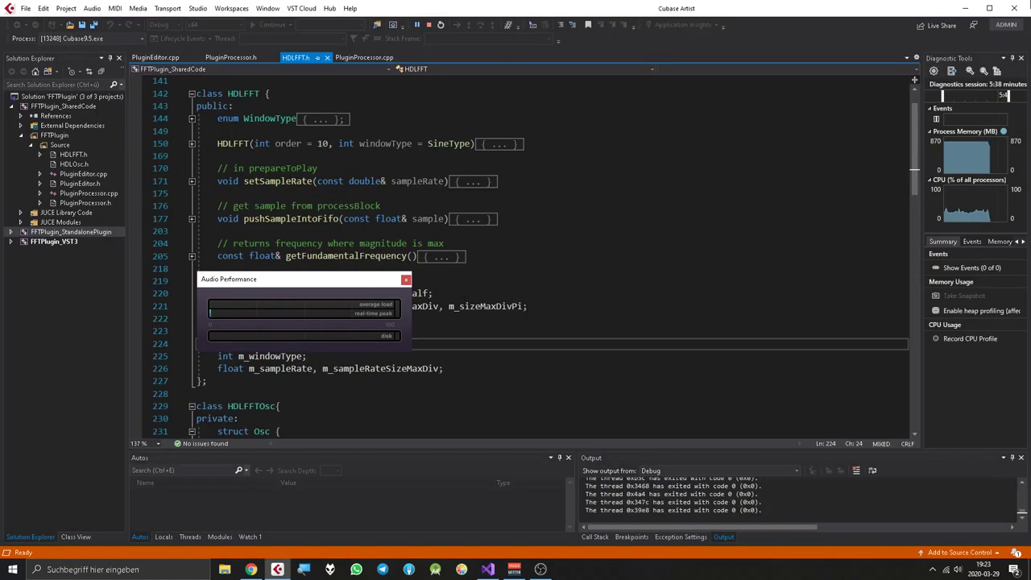
# Close the remaining Cubase window and place the cursor on the HDLFFT class declaration in HDLFFT.h.
pyautogui.click(1013, 8)
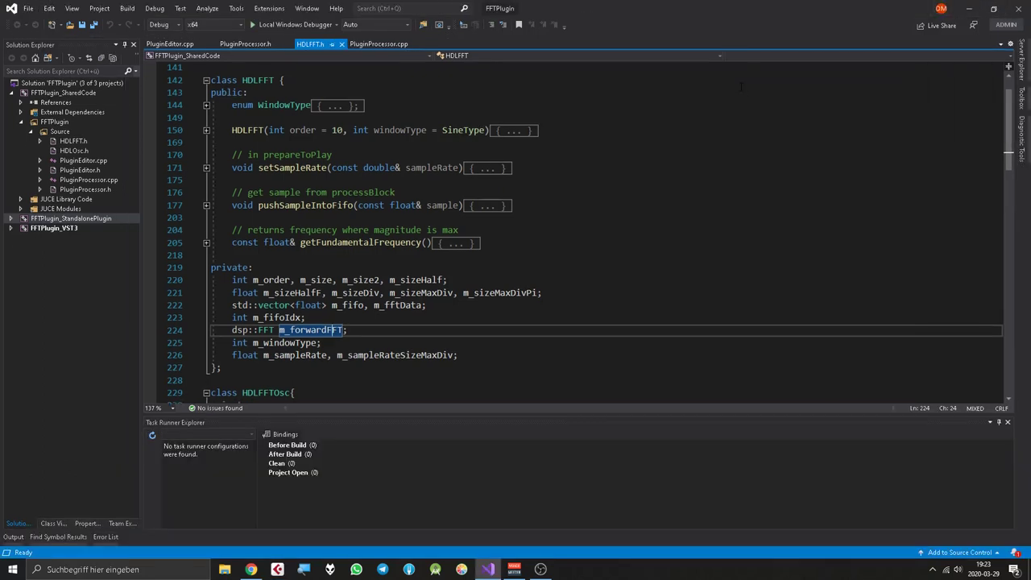
pyautogui.click(237, 81)
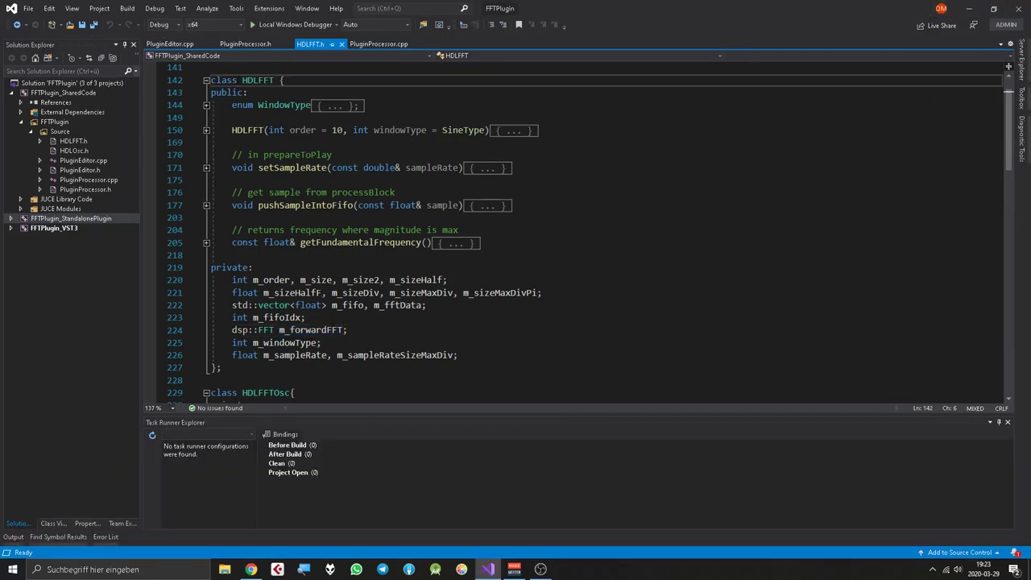
# Switch to Chrome and skim the JUCE tutorial "The fast Fourier transform" down to its summary, returning to its beginning.
pyautogui.click(251, 569)
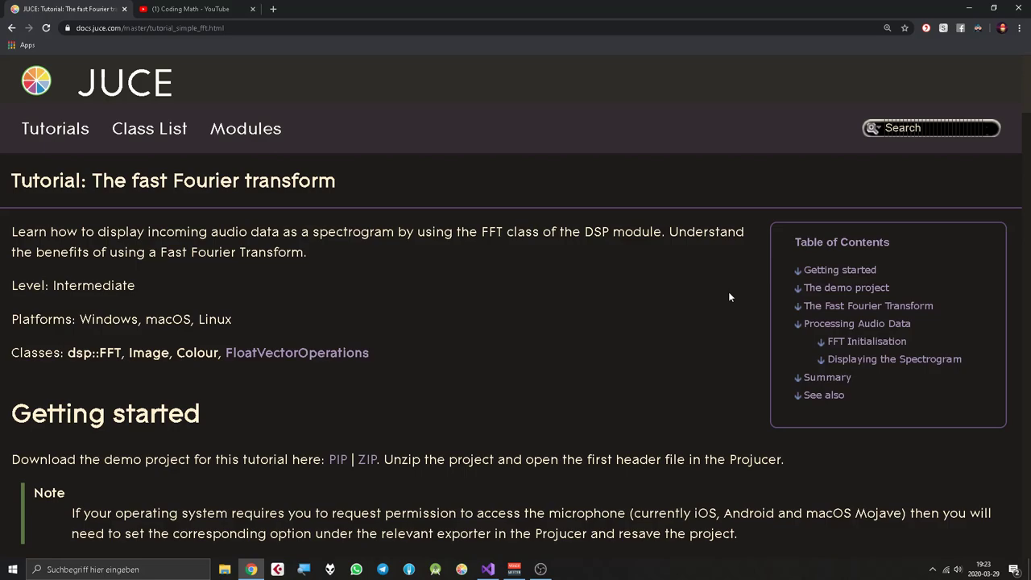
pyautogui.scroll(-5, 609, 287)
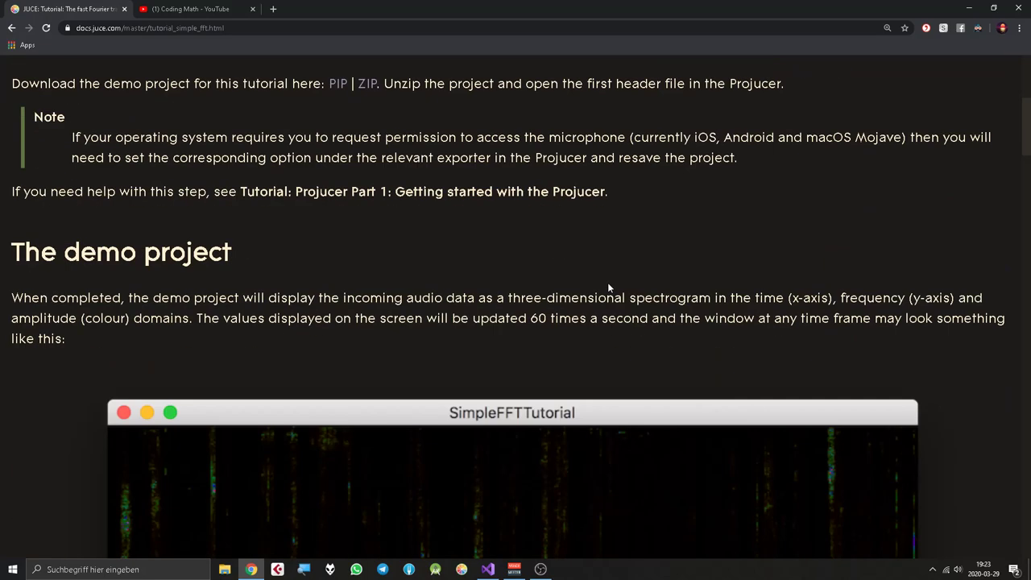
pyautogui.scroll(-12, 607, 282)
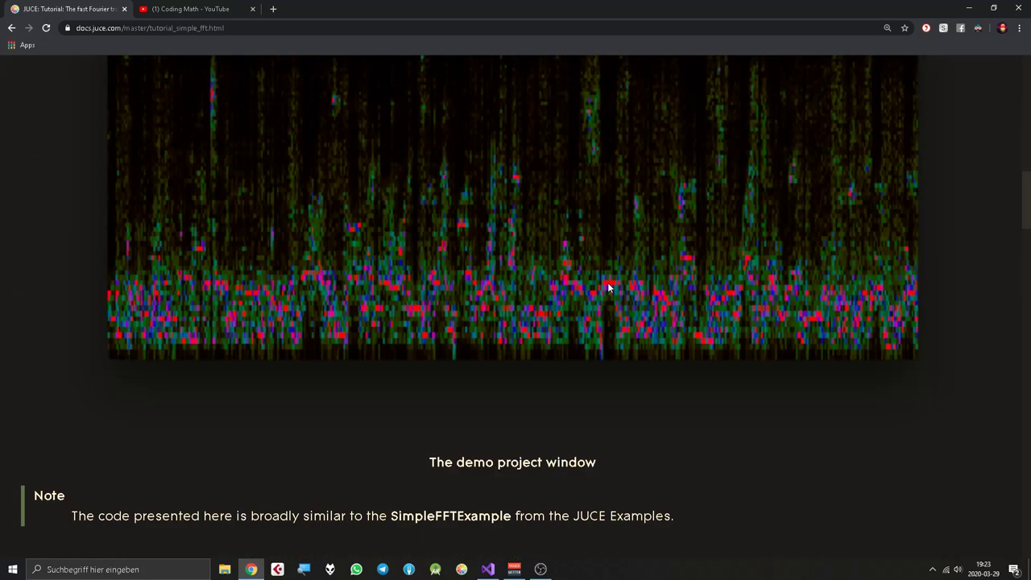
pyautogui.scroll(-13, 609, 288)
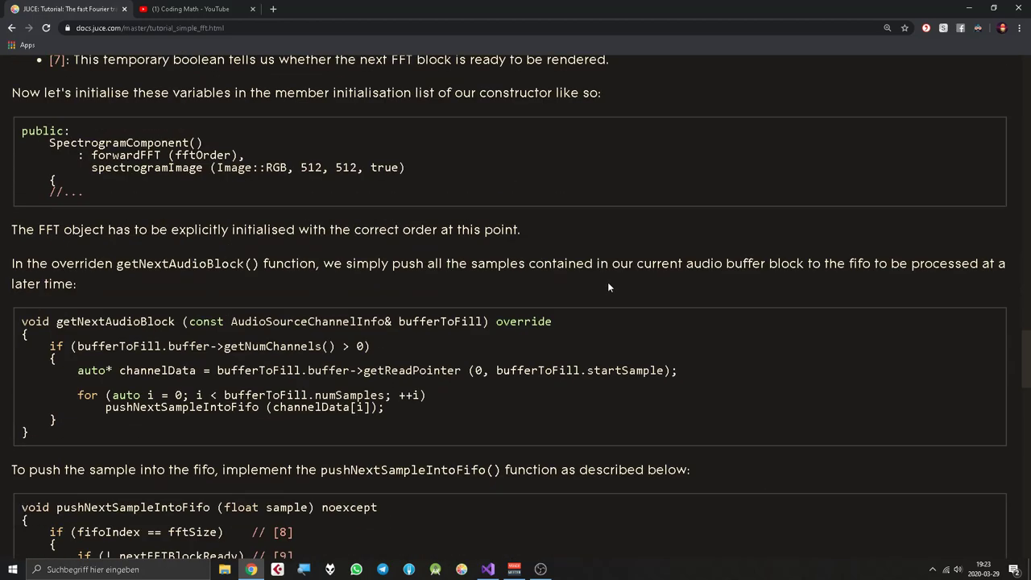
pyautogui.scroll(-12, 608, 287)
pyautogui.scroll(-5, 608, 282)
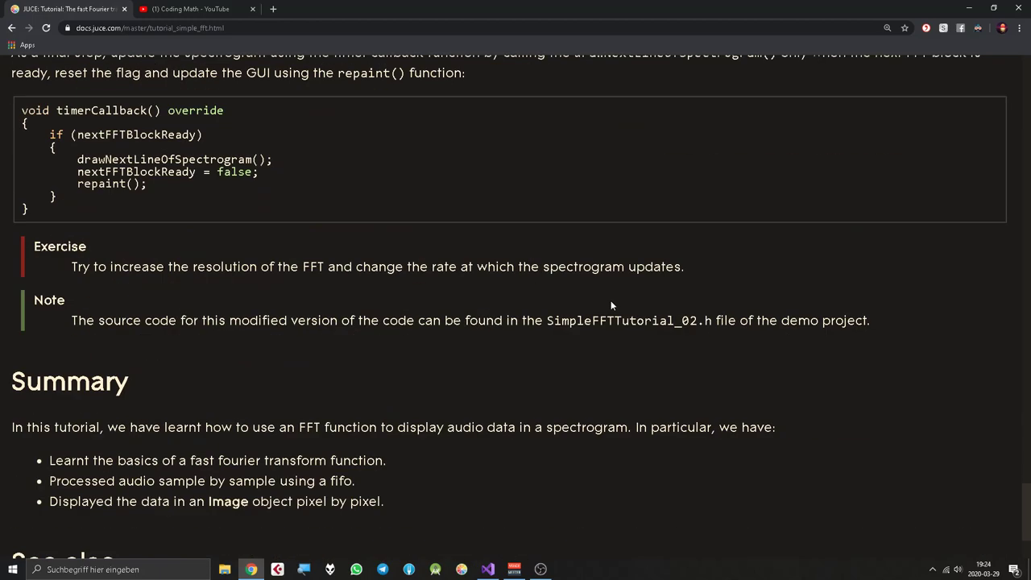
pyautogui.scroll(13, 602, 270)
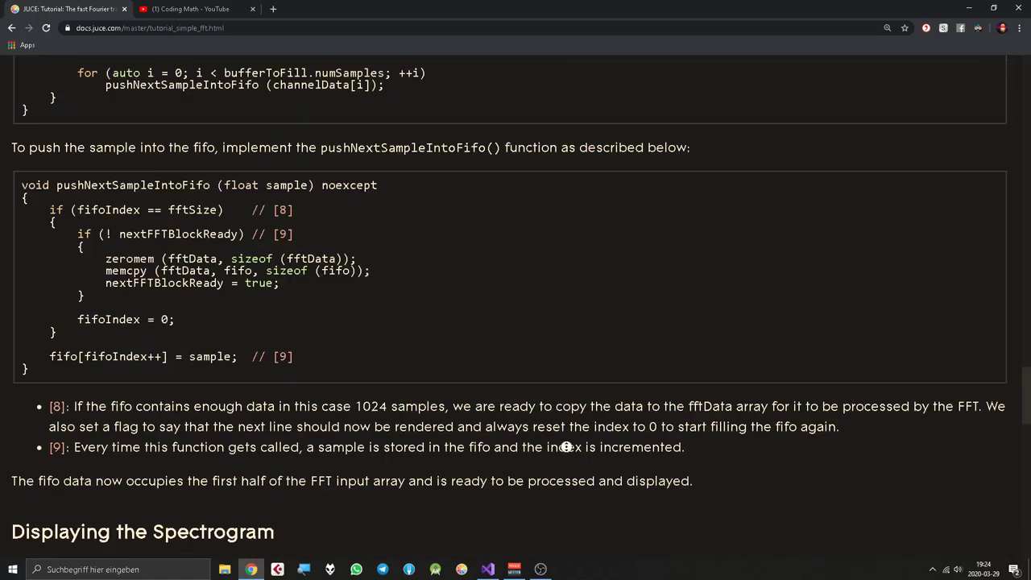
pyautogui.scroll(4, 561, 447)
pyautogui.scroll(20, 551, 322)
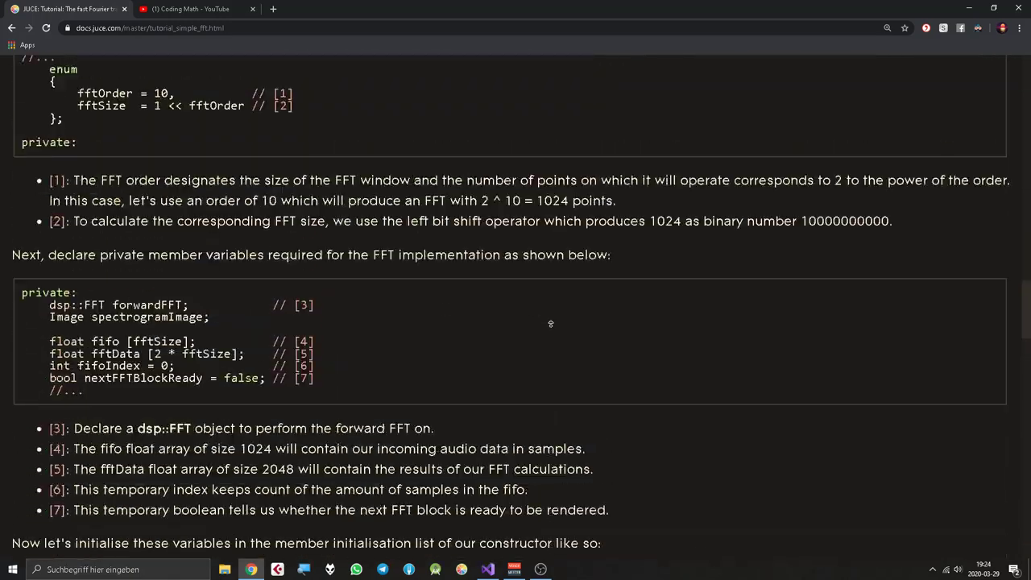
pyautogui.scroll(10, 542, 326)
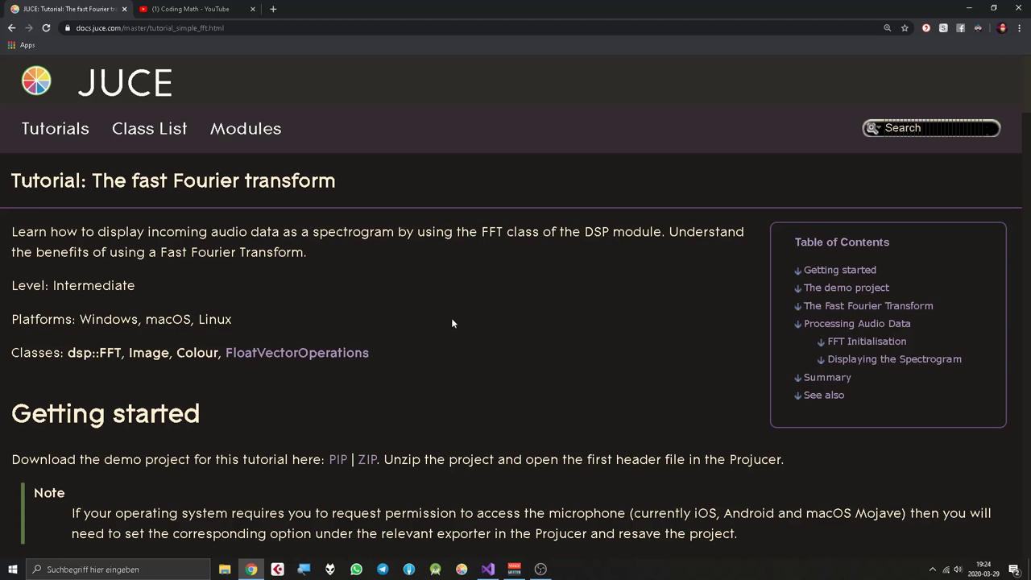
pyautogui.click(544, 574)
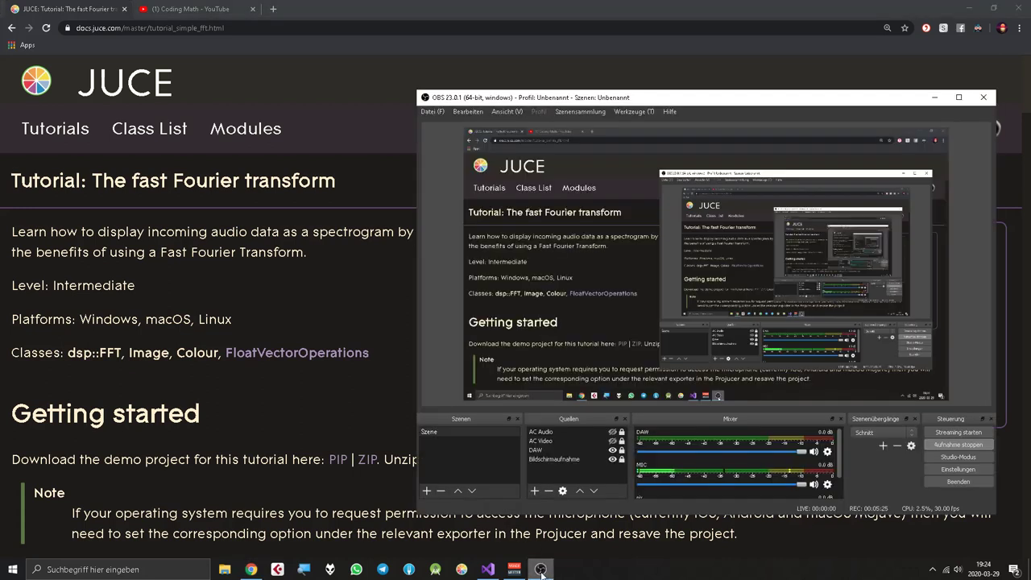
pyautogui.click(542, 573)
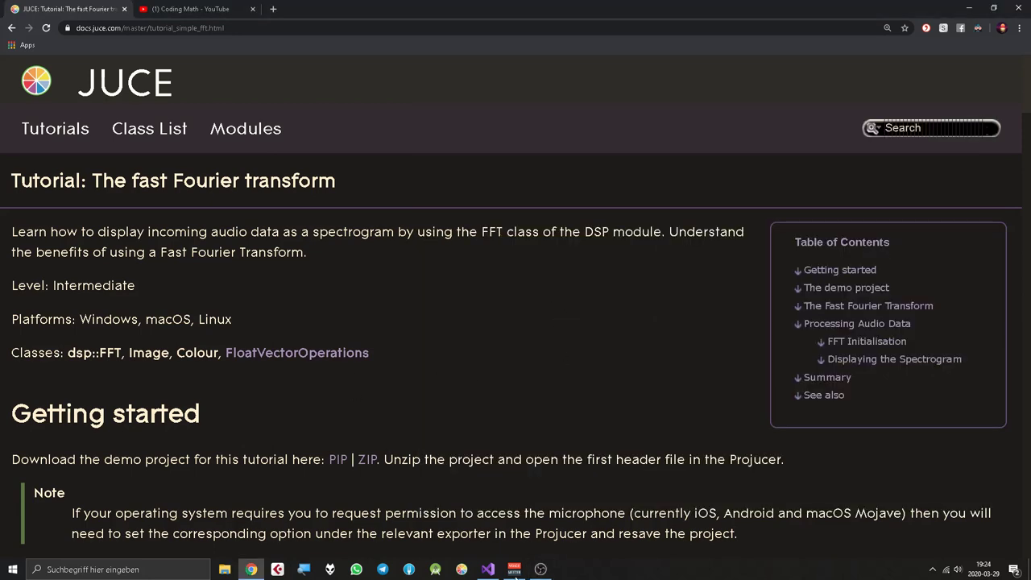
# Switch to Visual Studio, highlight the whole HDLFFT class in HDLFFT.h, and place the cursor on its constructor.
pyautogui.click(487, 569)
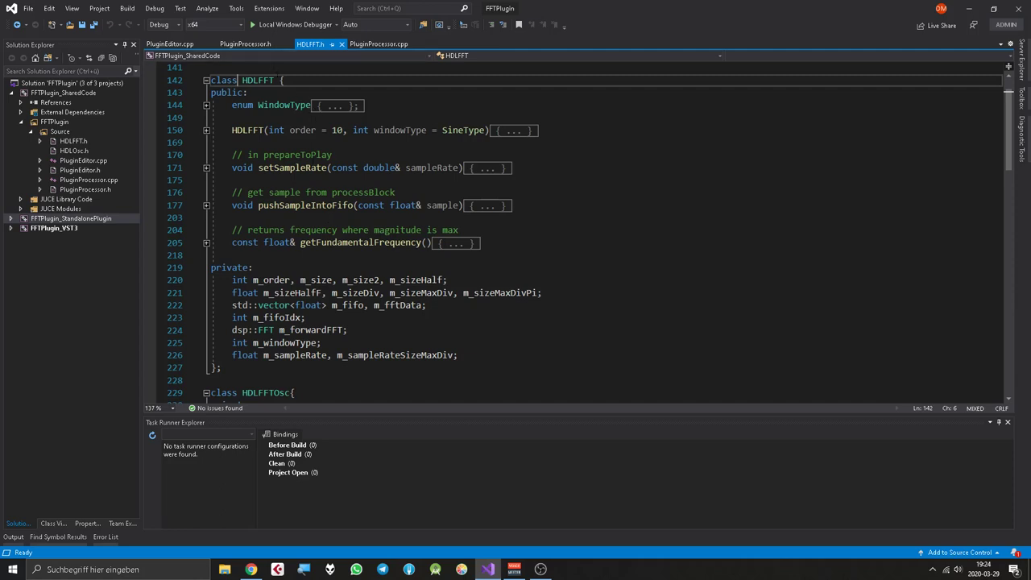
pyautogui.click(280, 79)
pyautogui.moveTo(211, 79); pyautogui.dragTo(222, 360)
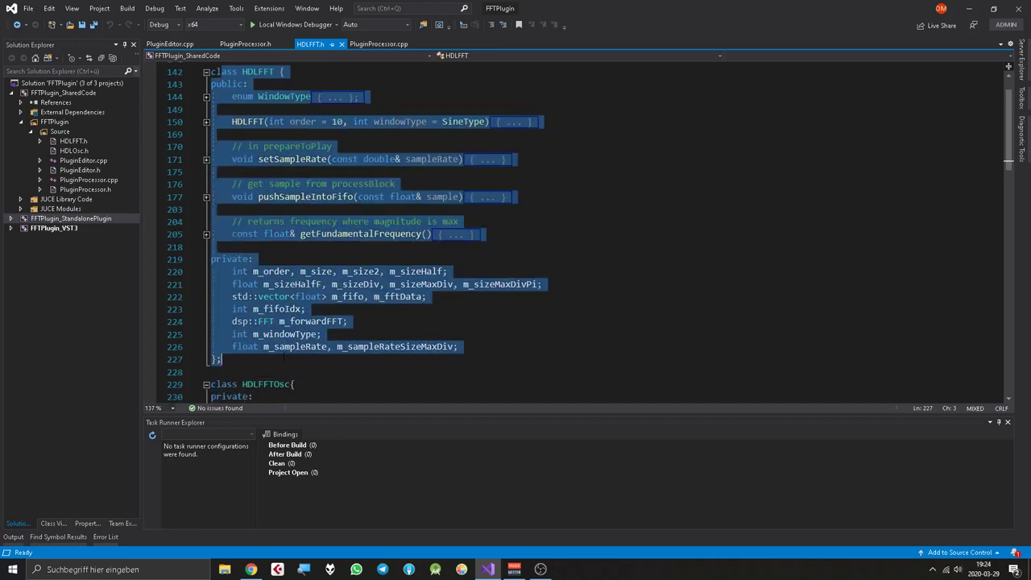
pyautogui.click(221, 359)
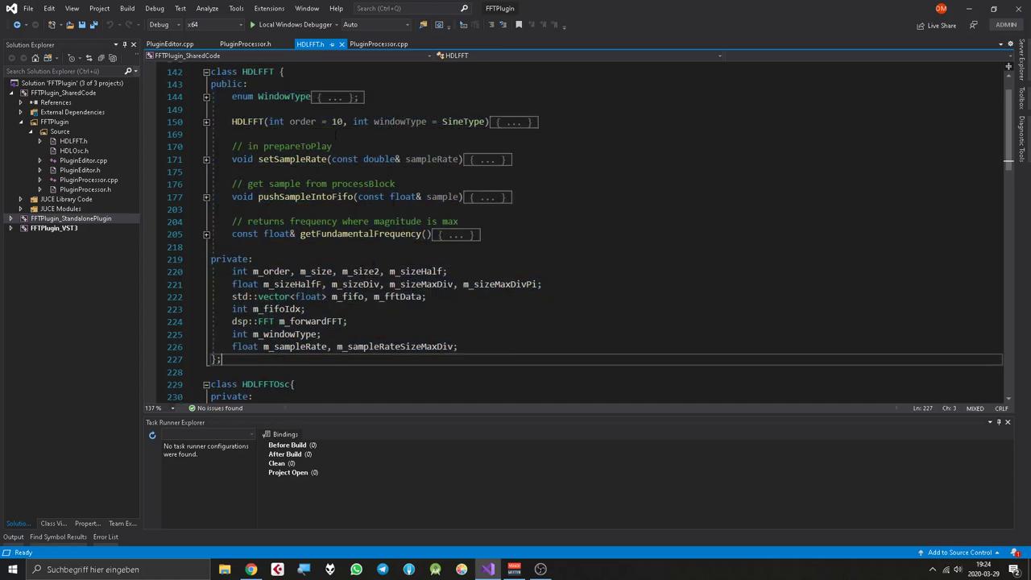
pyautogui.click(291, 122)
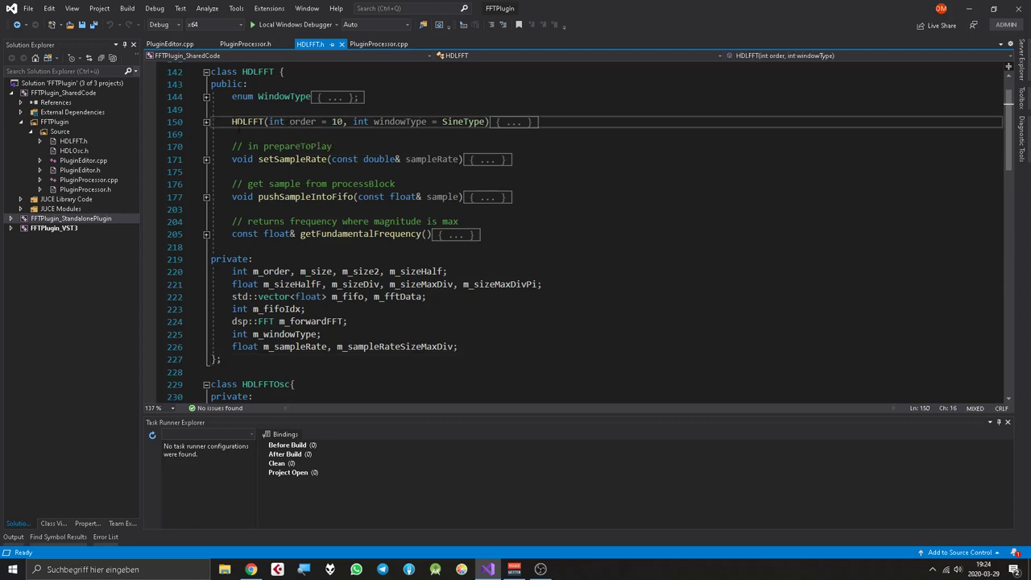